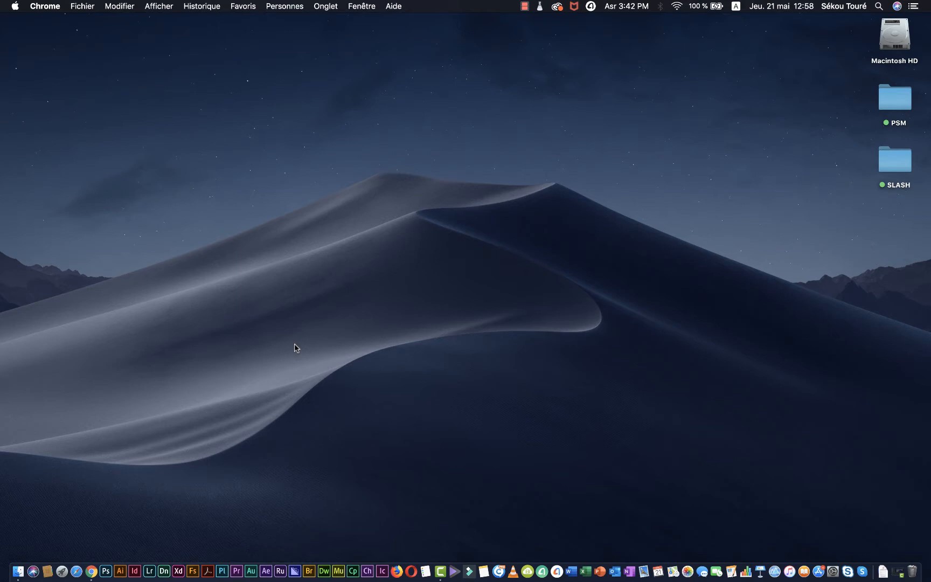
Open the OSPSANTE site at ospsante.org in Chrome
left_click(91, 571)
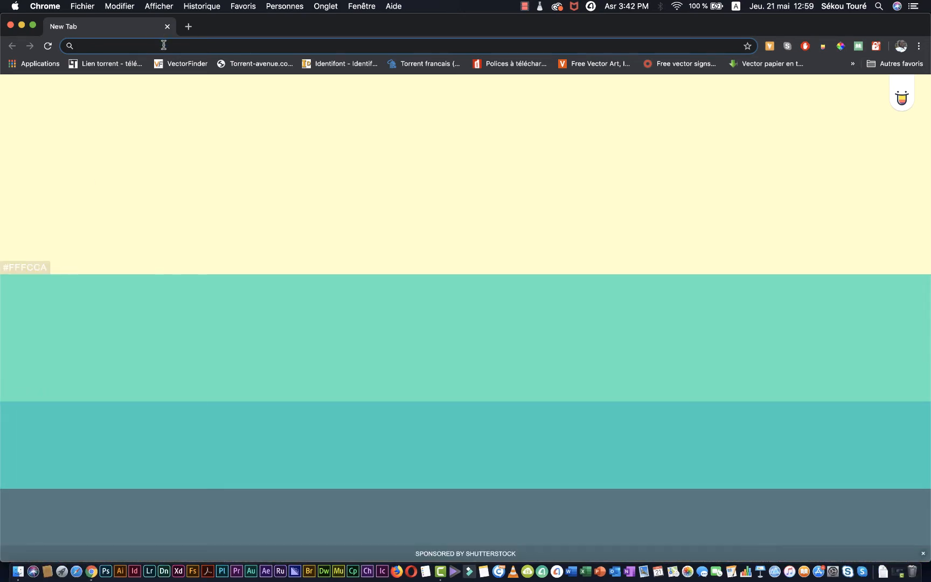
type("o")
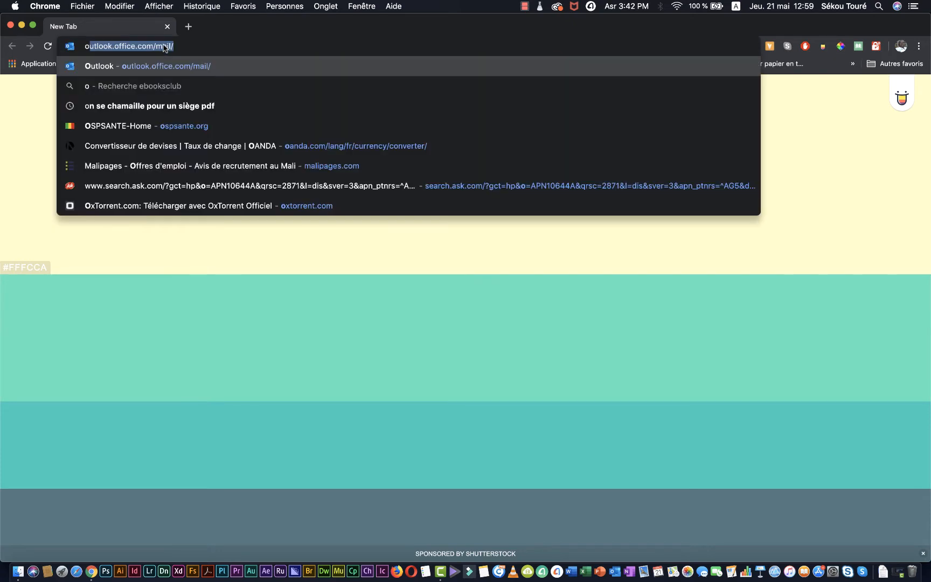
type("sp")
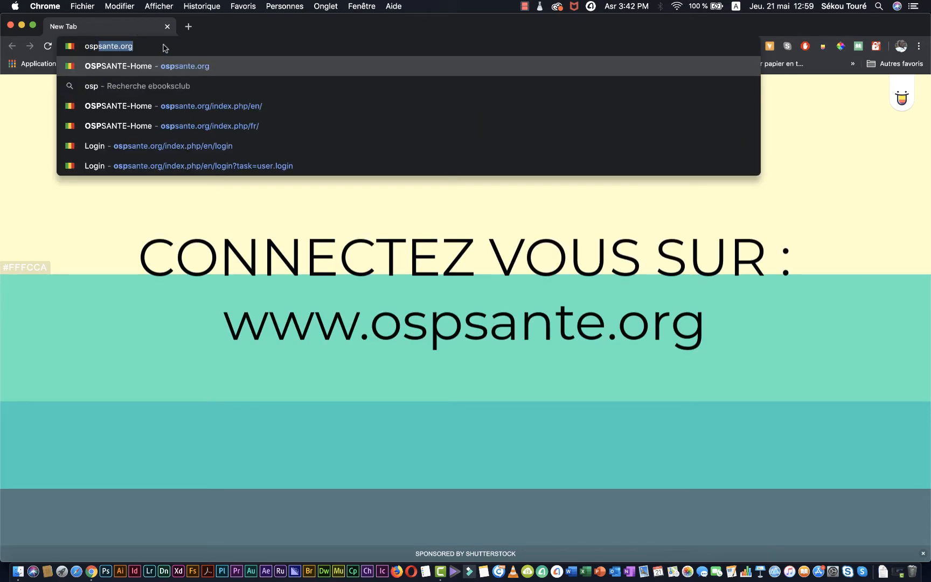
key("Return")
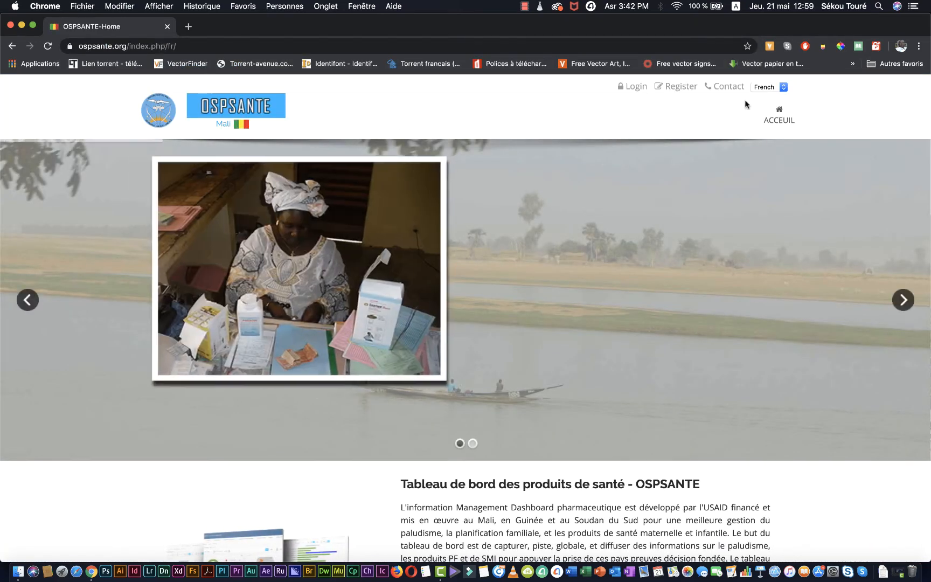
Log in to the site with the account's username and password
left_click(640, 90)
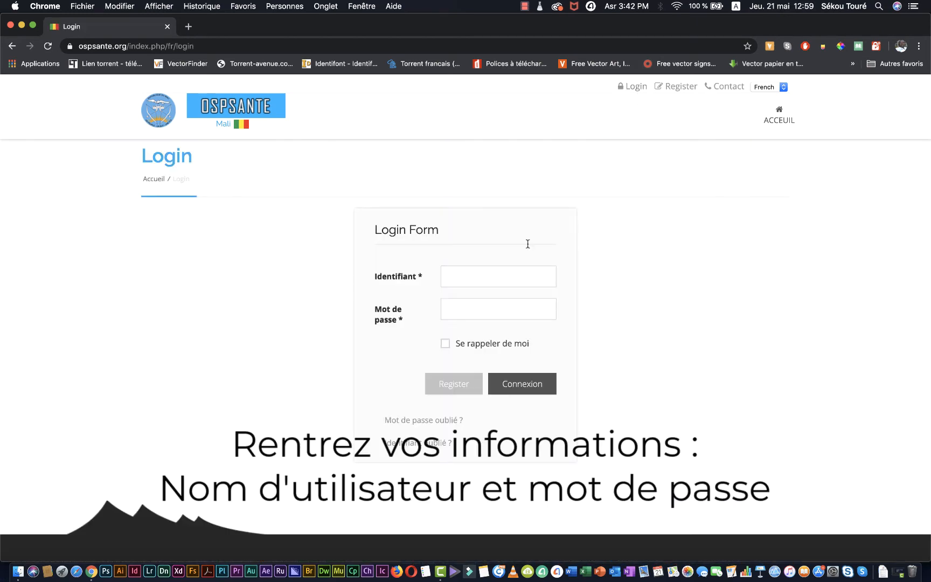
left_click(485, 276)
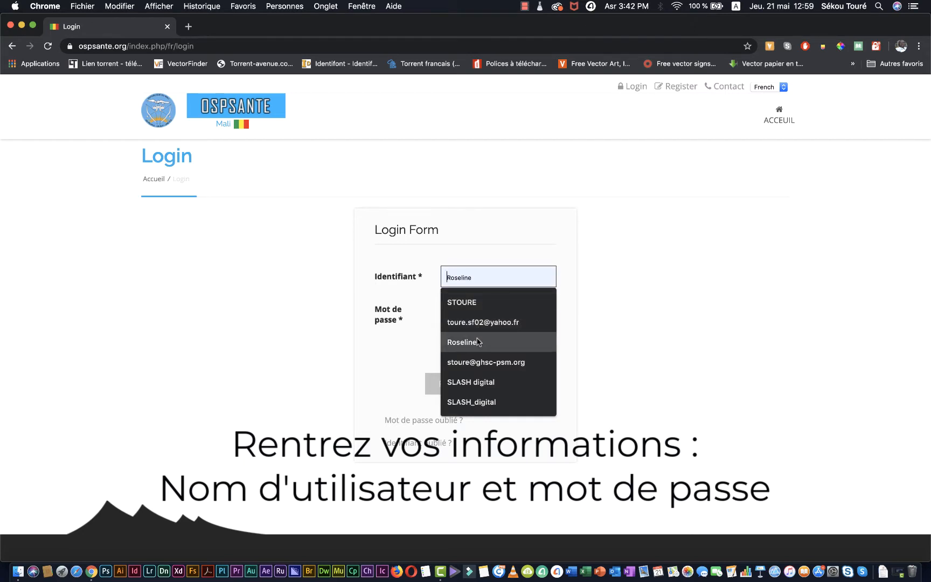
left_click(478, 341)
left_click(481, 304)
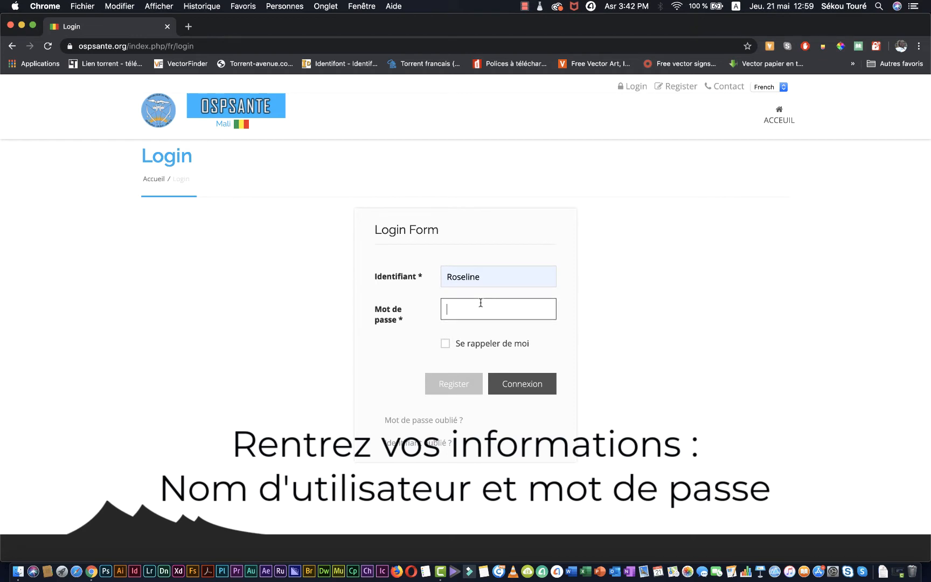
type("aaaa")
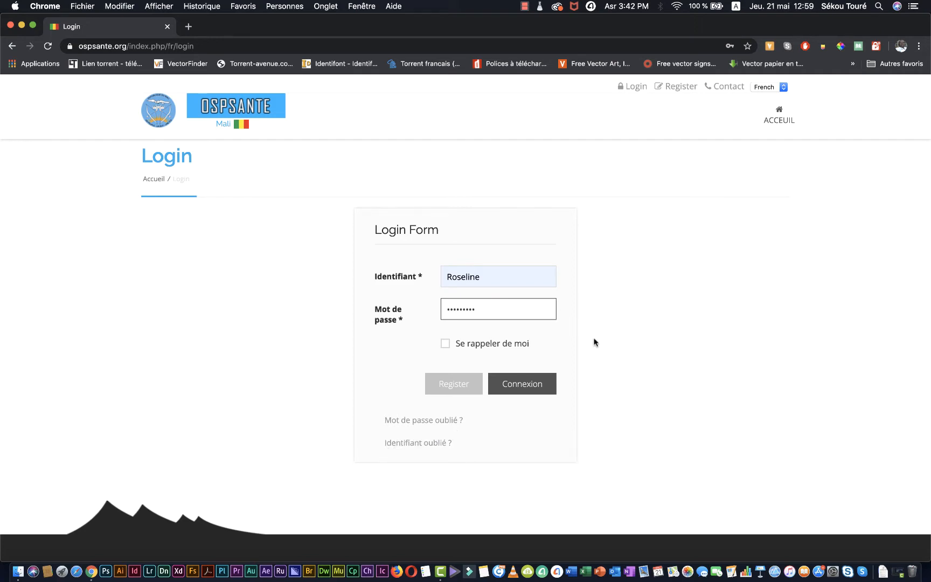
left_click(534, 386)
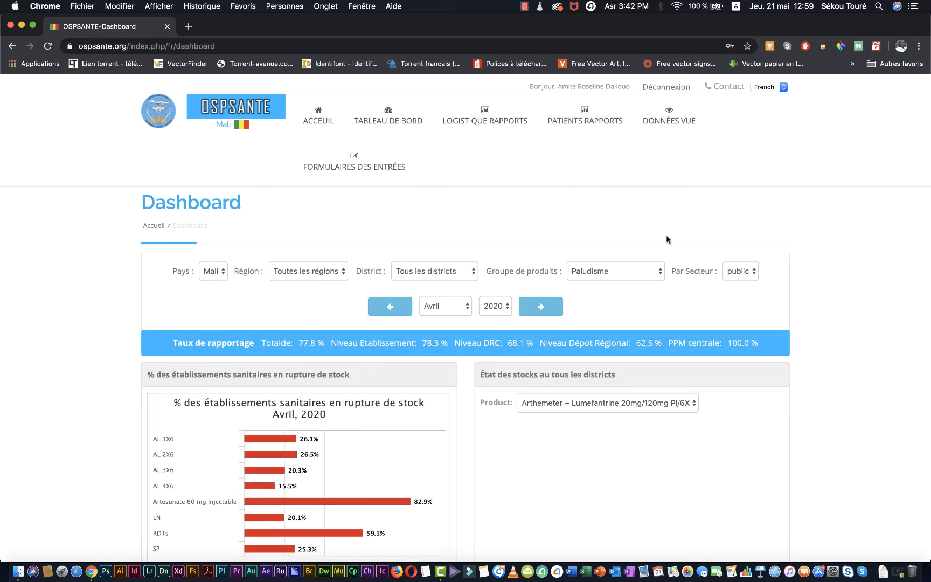
Open the entry form "Etat de stock et nombre de patients au niveau établissement - ARV"
mouse_move(396, 178)
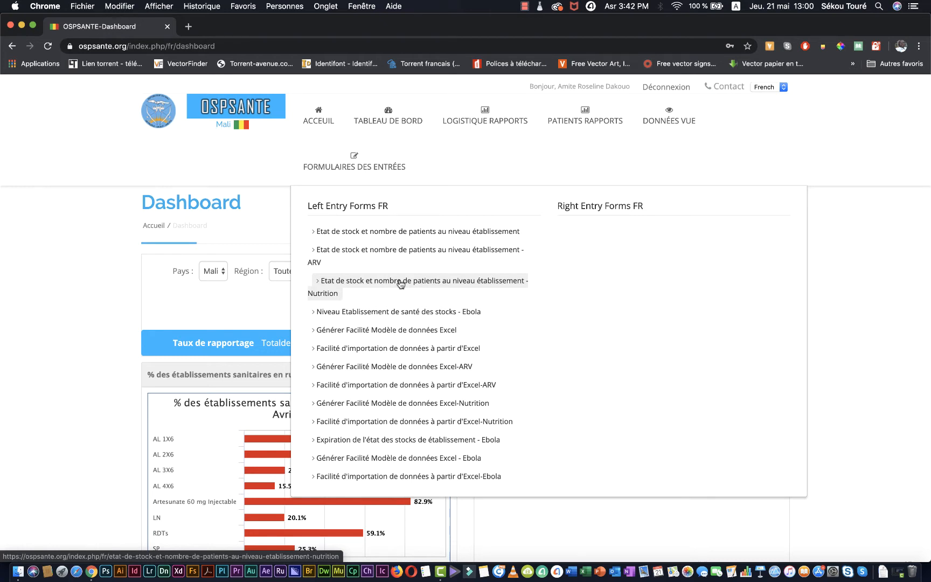
left_click(422, 255)
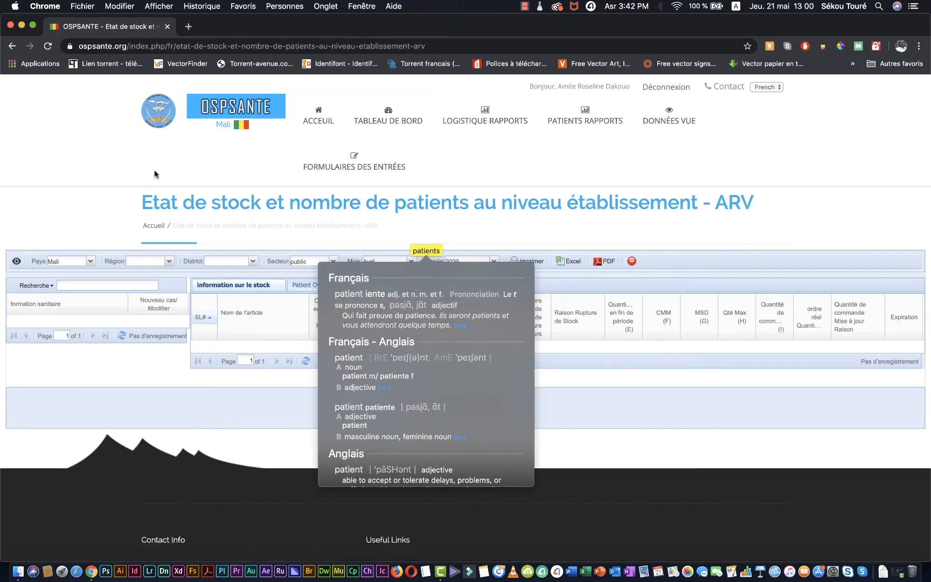
left_click(102, 177)
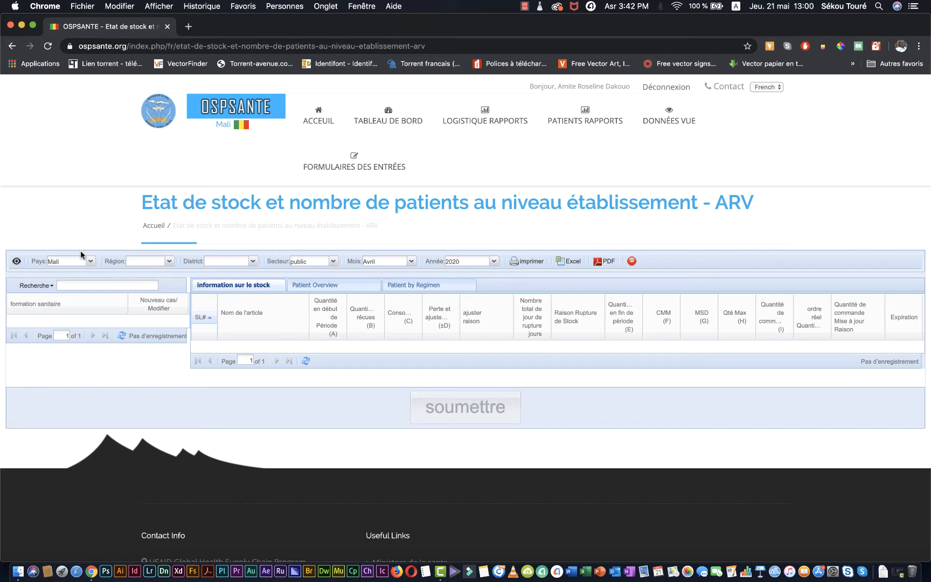
Filter the form to region BAMAKO and district COMMUNE1, keeping the month at Avril
left_click(169, 262)
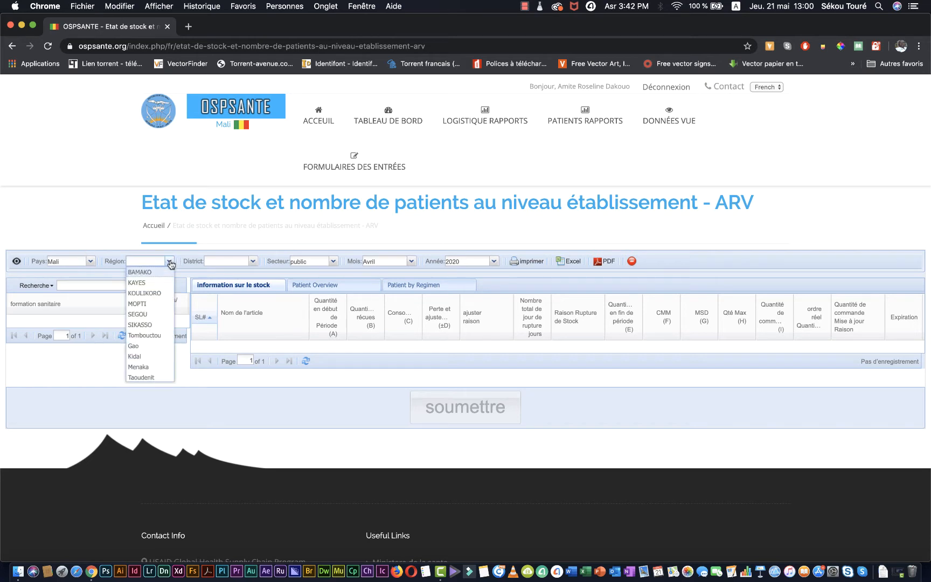
left_click(165, 274)
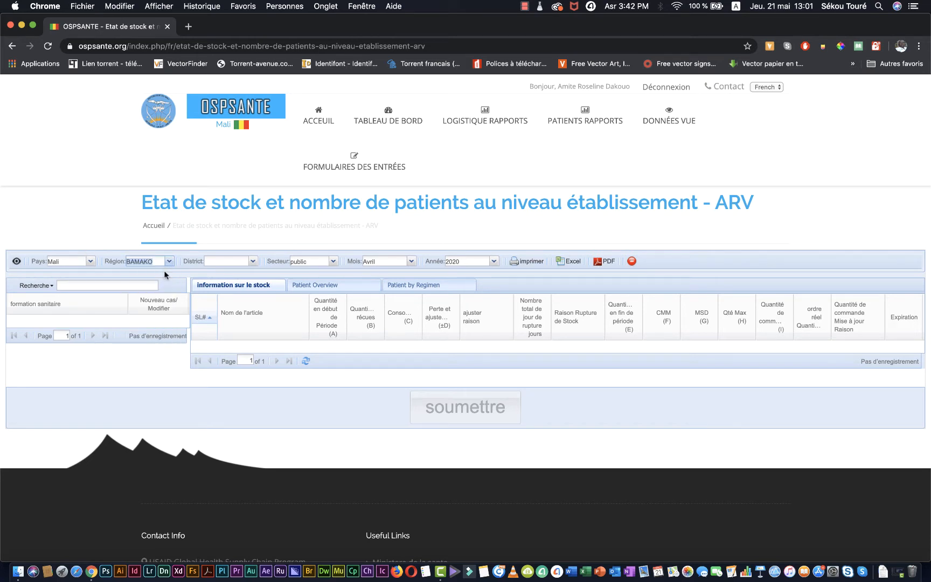
left_click(253, 262)
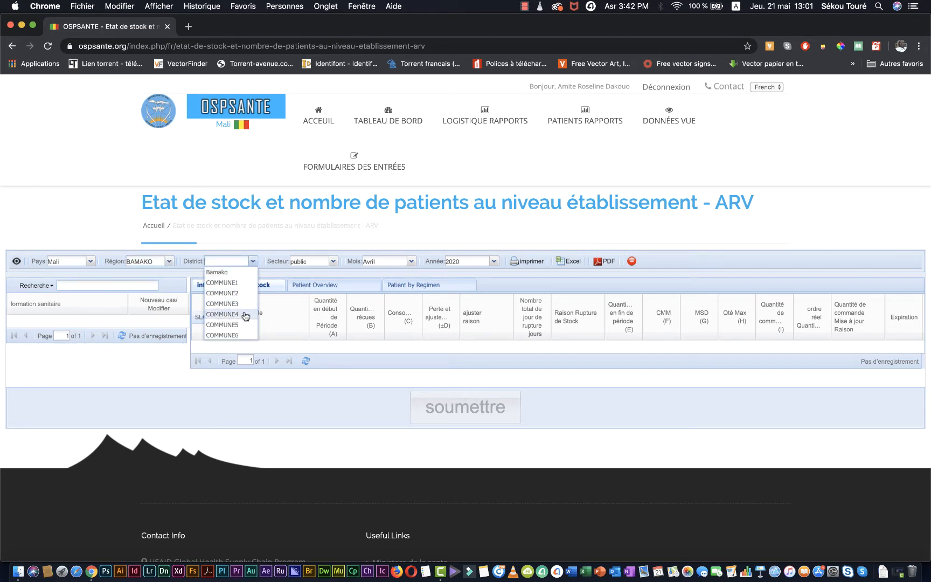
left_click(242, 284)
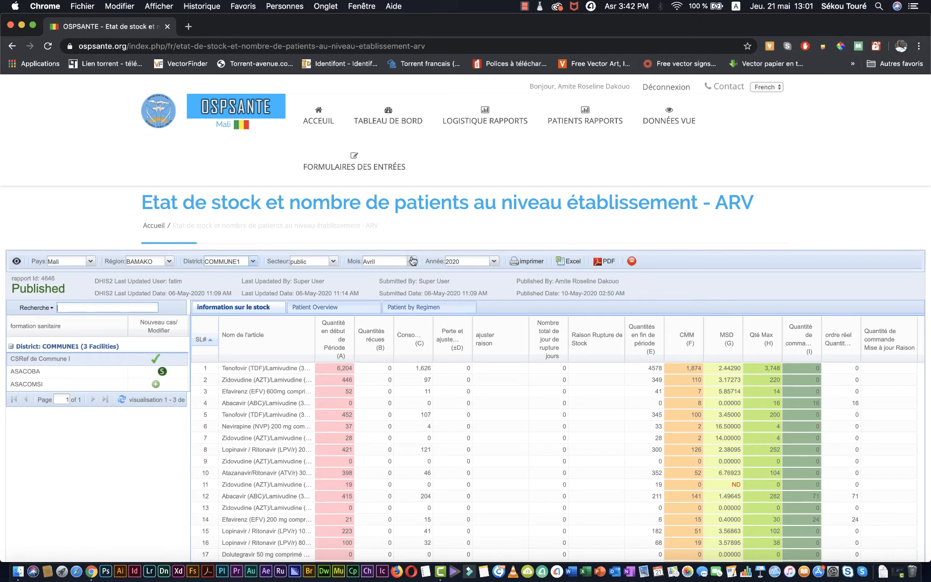
left_click(411, 263)
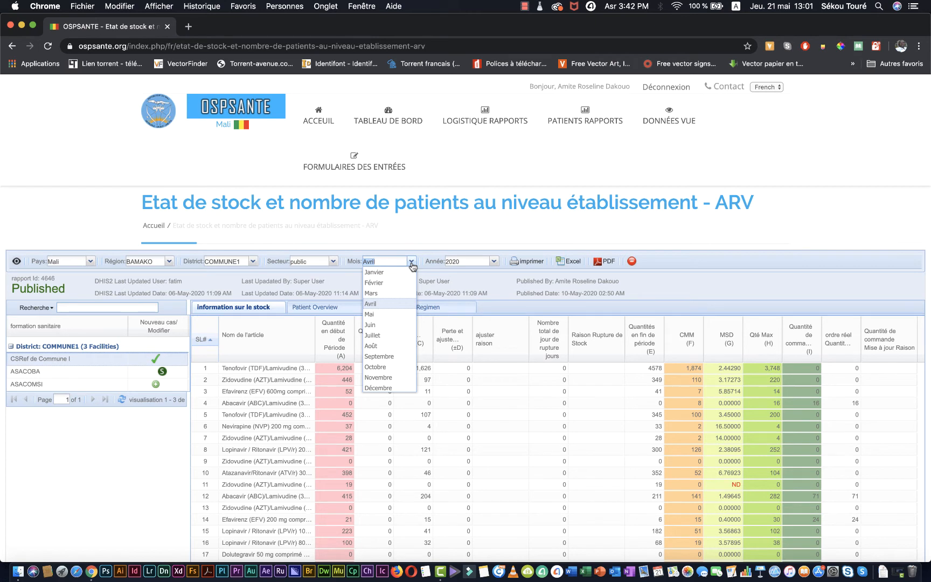
left_click(469, 242)
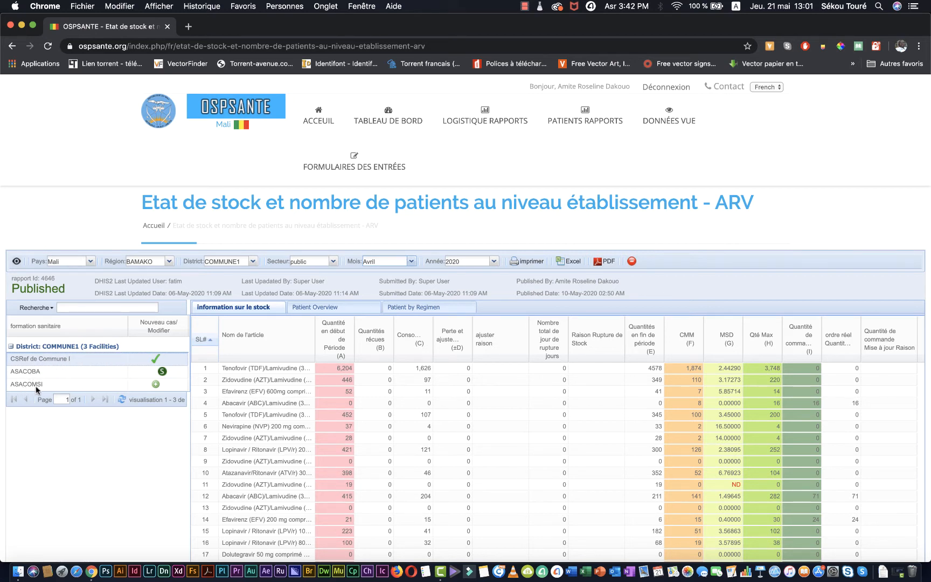
Create a new Avril 2020 report for the ASACOMSI facility
left_click(157, 388)
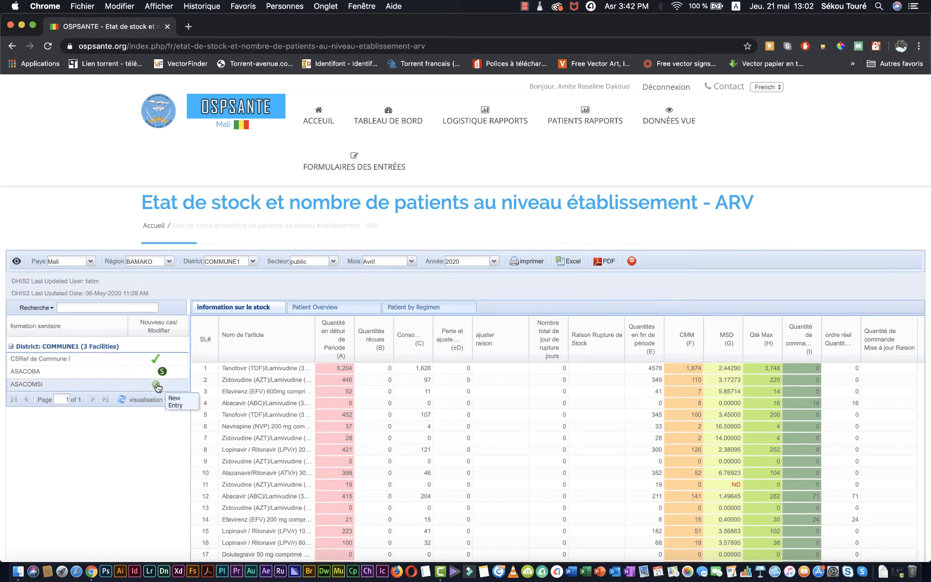
left_click(157, 386)
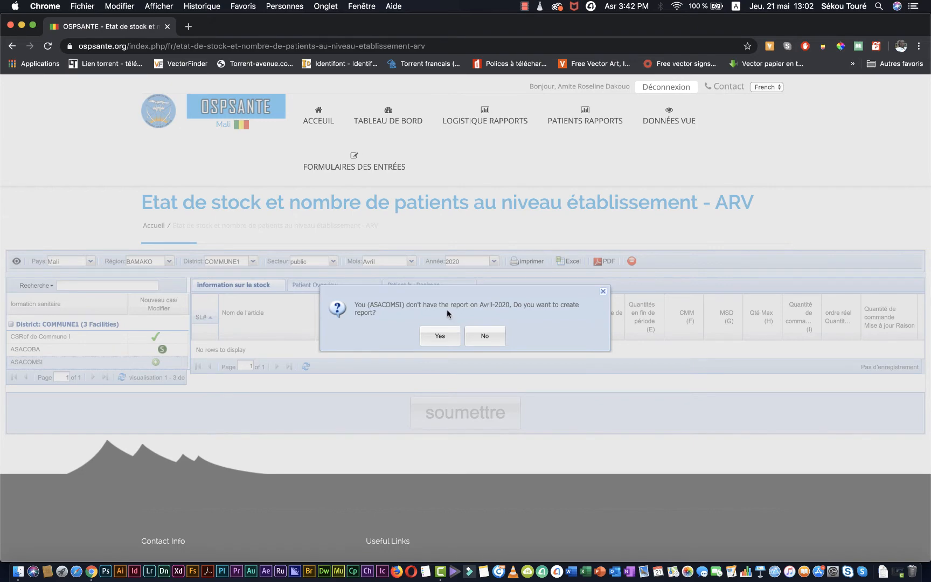
left_click(440, 337)
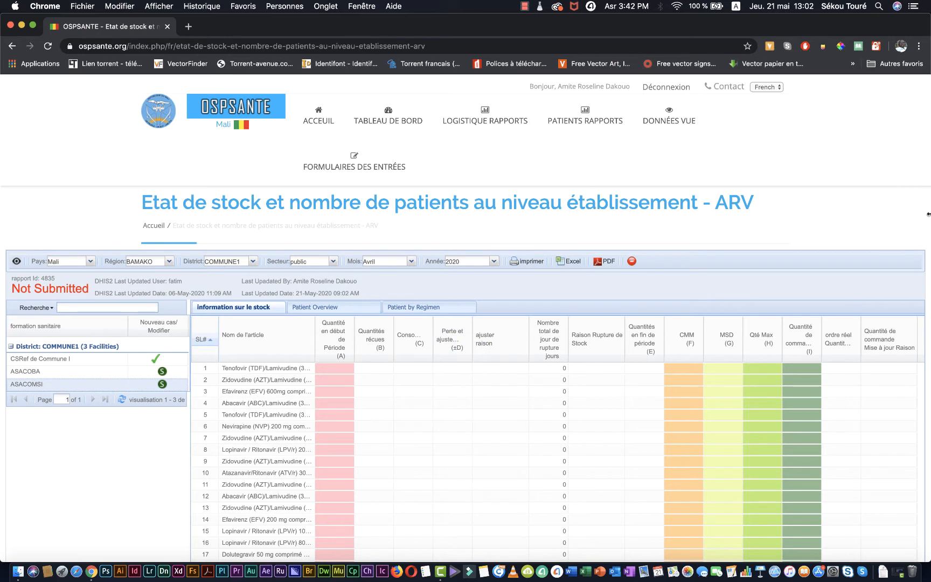
In the first article's row, enter 100 as the start-of-period quantity, 0 as the quantity received and 50 as the consumption
scroll(928, 215, "down", 1)
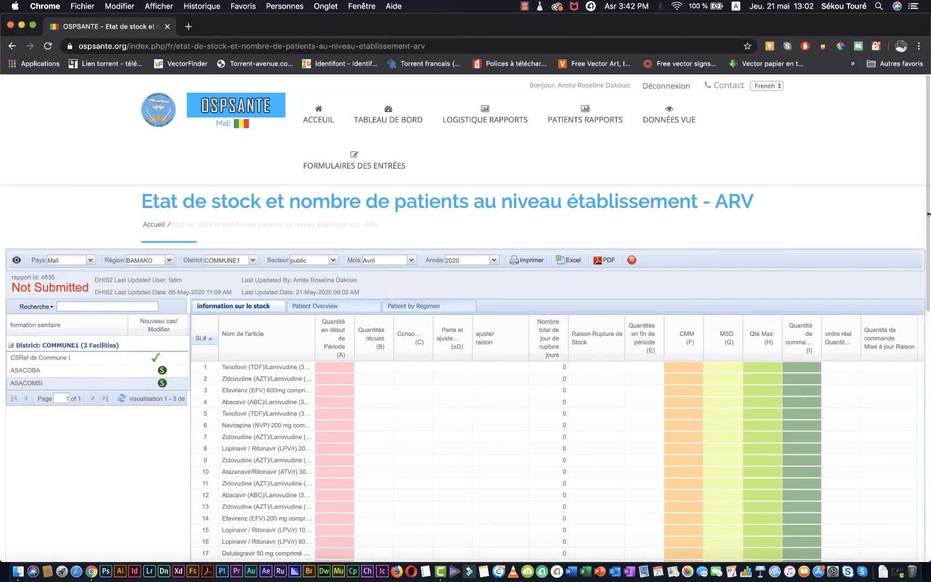
left_click_drag(928, 217, 929, 224)
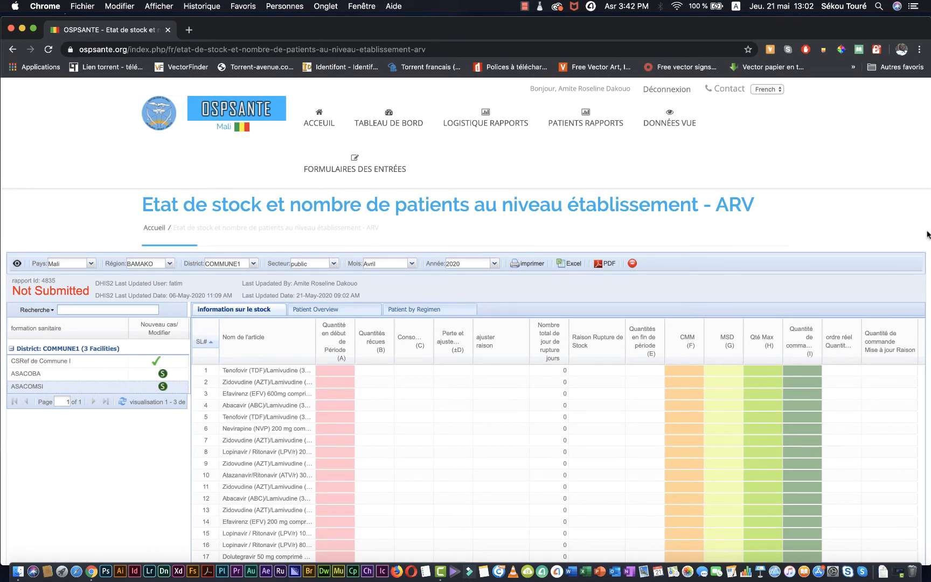
scroll(928, 235, "up", 1)
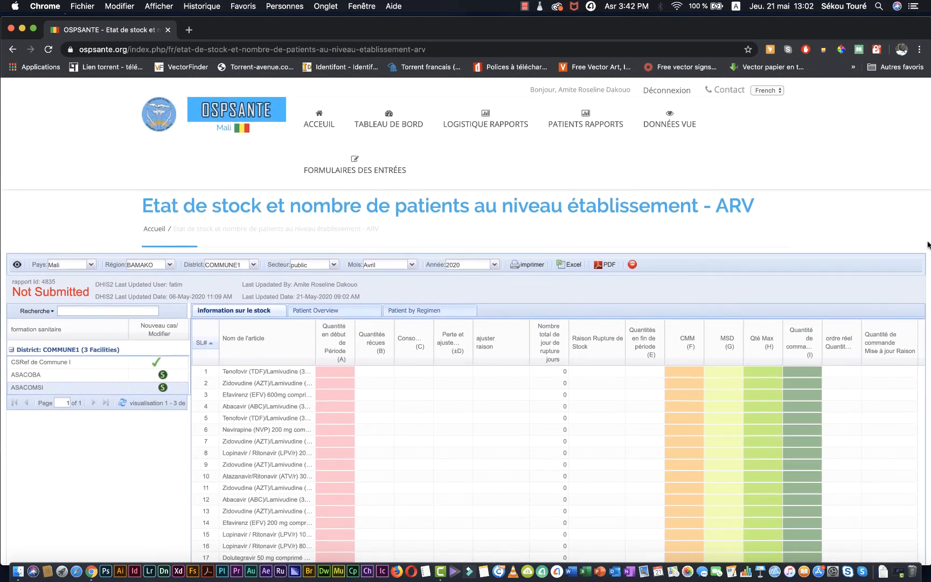
scroll(928, 246, "down", 3)
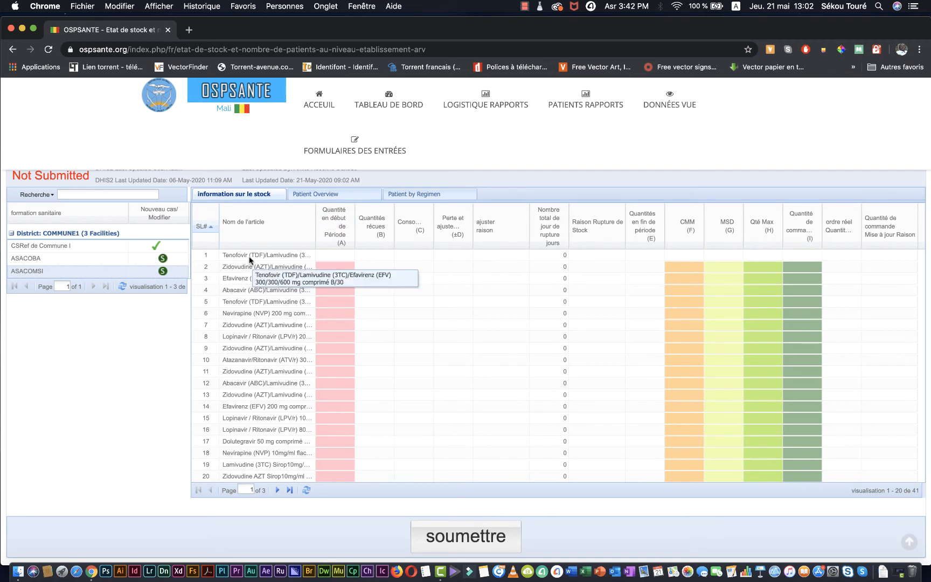
left_click(331, 255)
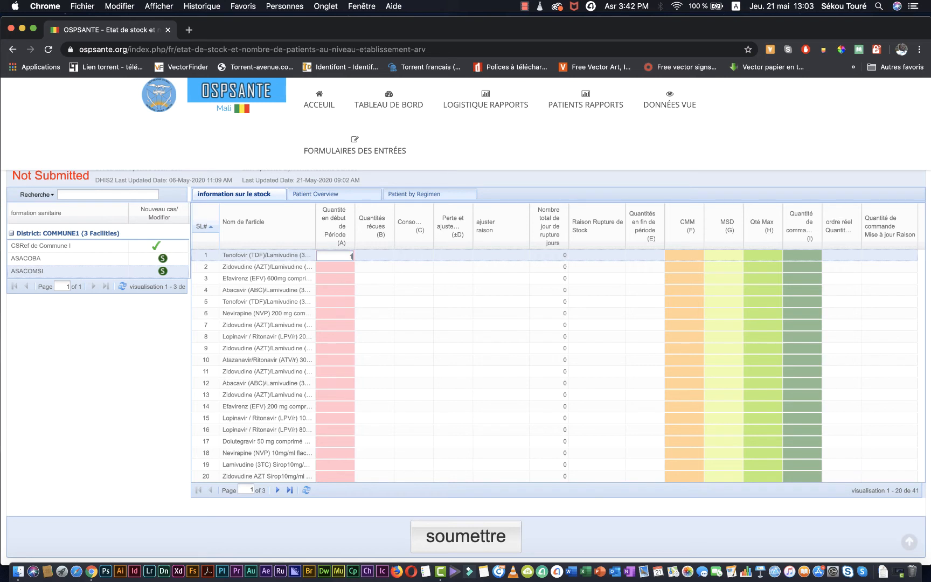
type("00")
left_click(379, 253)
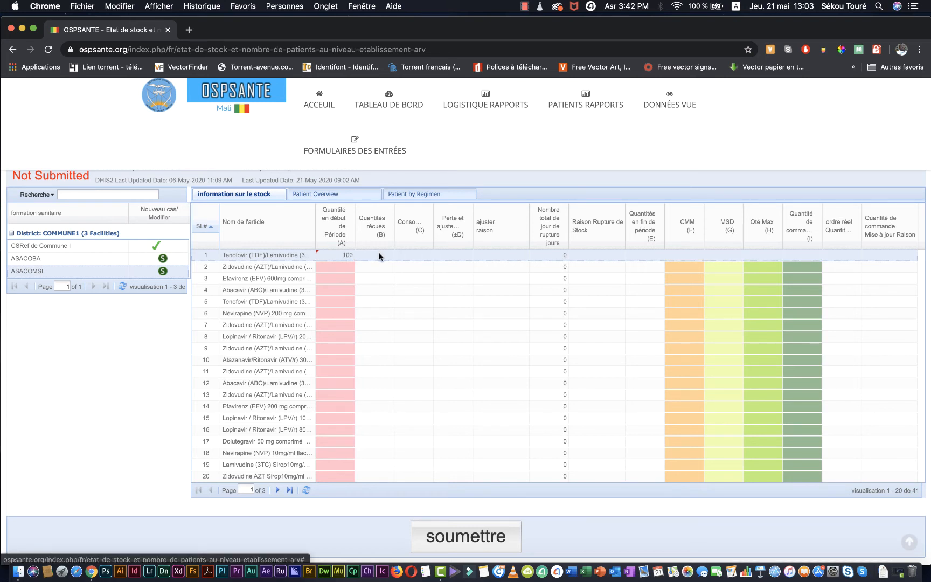
left_click(379, 255)
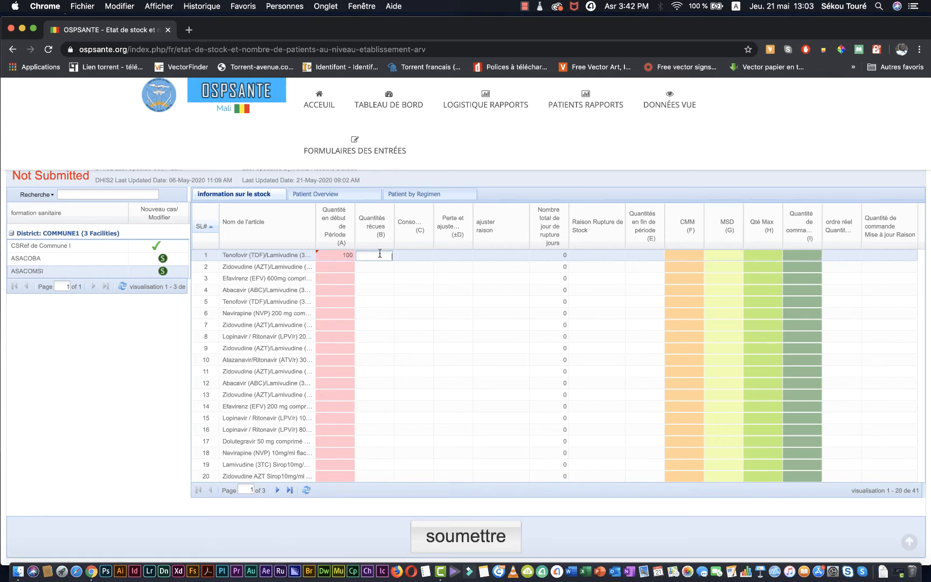
type("0")
left_click(424, 257)
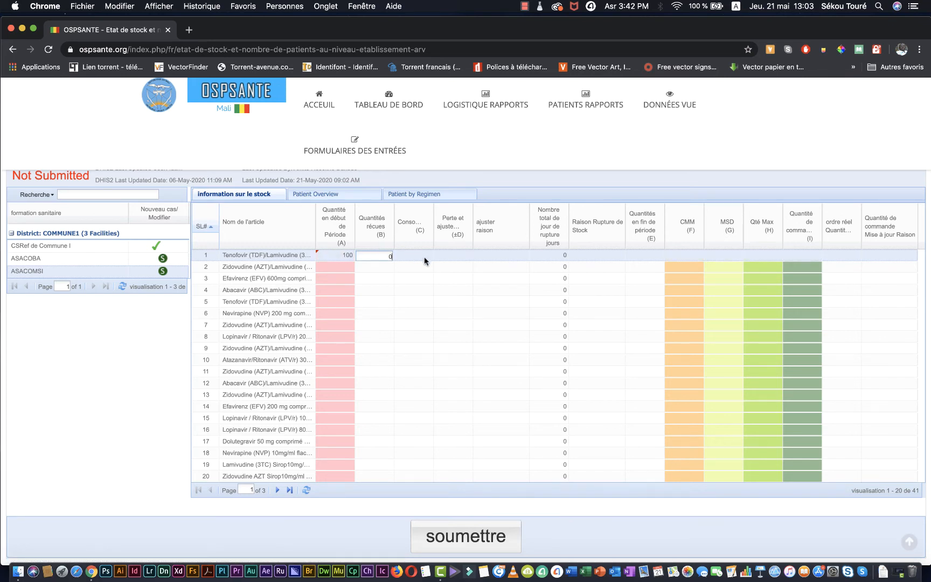
left_click(424, 255)
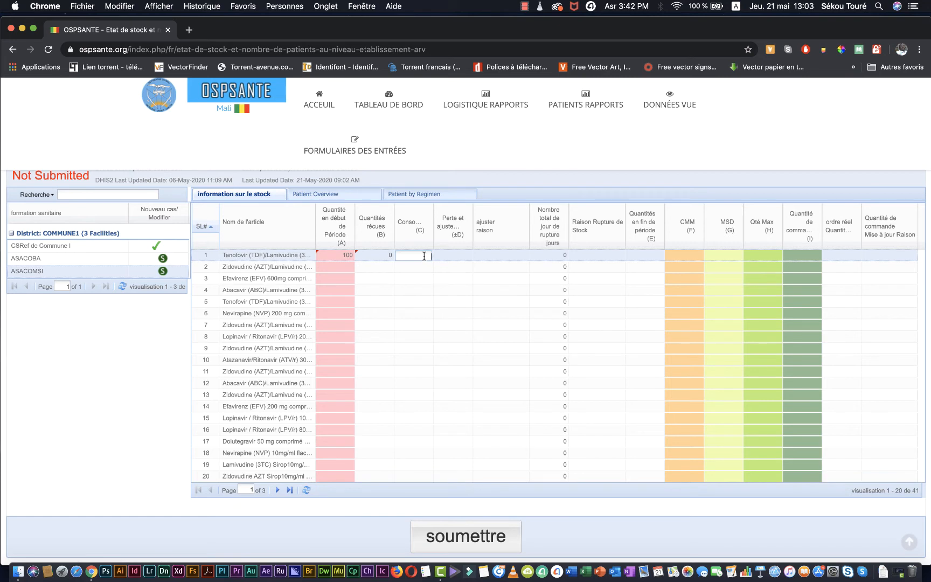
type("50")
Enter 0 for losses and adjustments and 50 for the end-of-period quantity of the first article
left_click(458, 259)
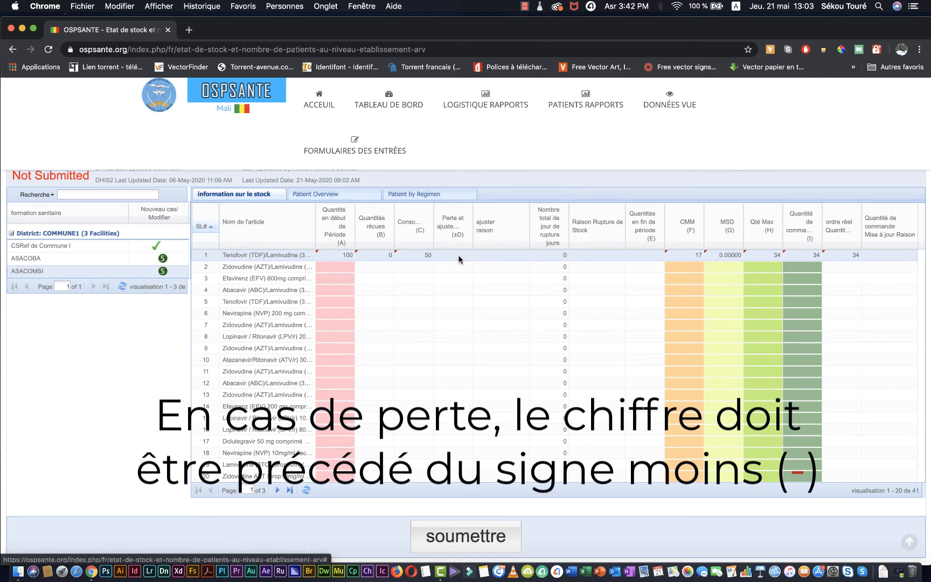
left_click(459, 257)
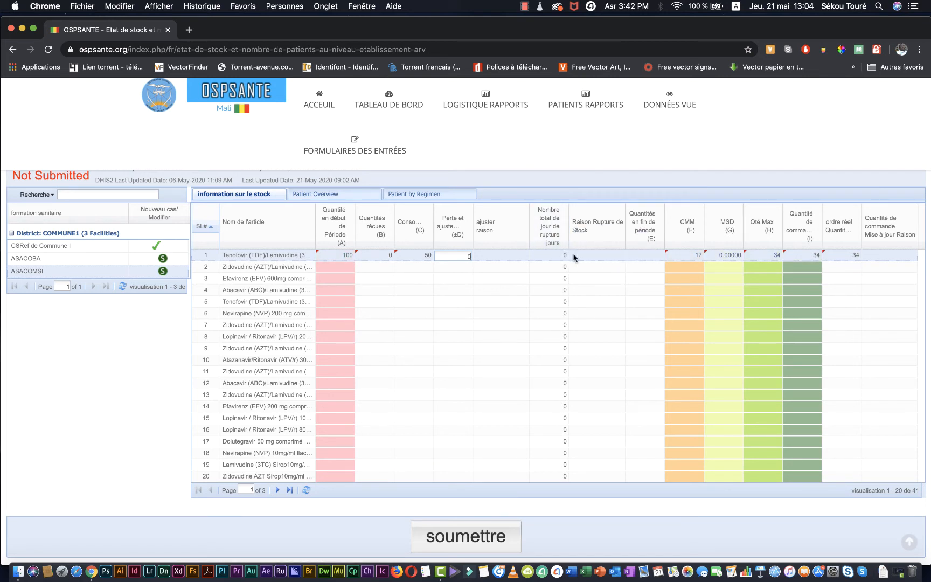
left_click(598, 258)
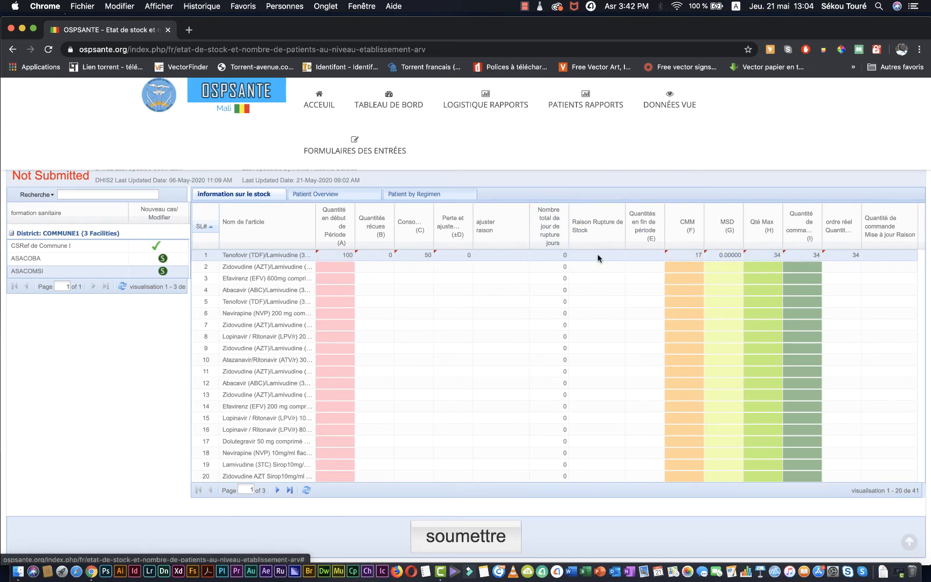
left_click(651, 256)
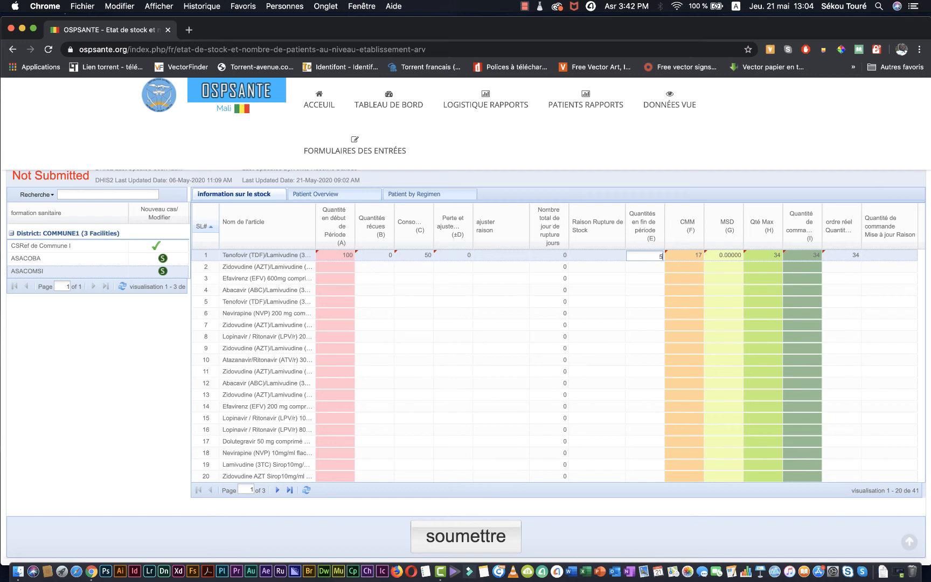
type("50")
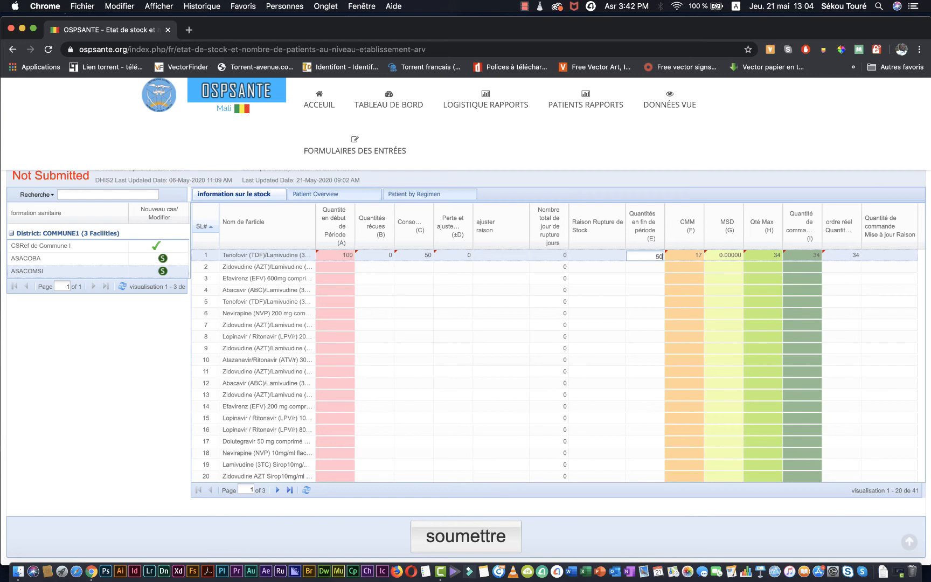
Commit the end-of-period quantity entered for the first article
left_click(649, 267)
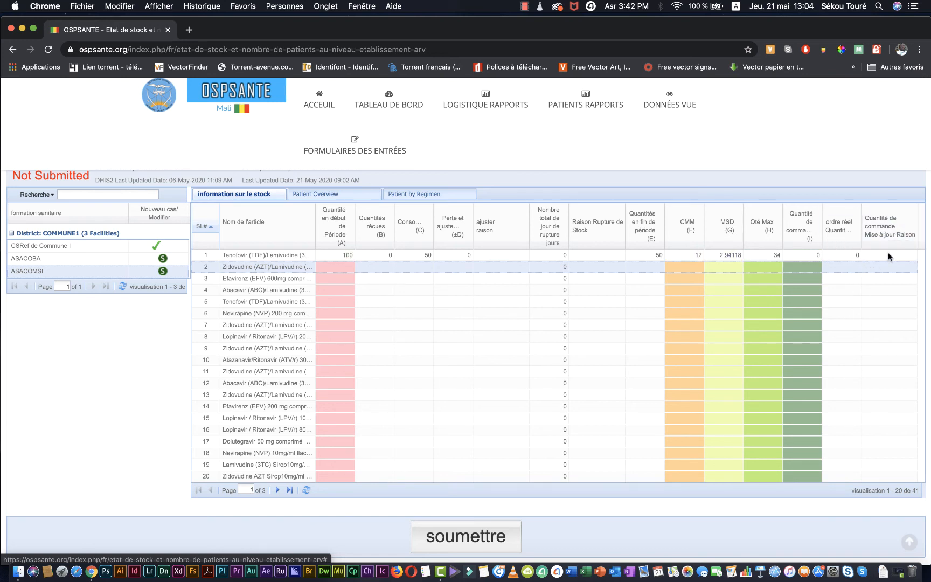
Try an actual order quantity of 1 for the first article, acknowledge the validation message and open the list of order update reasons
left_click(855, 256)
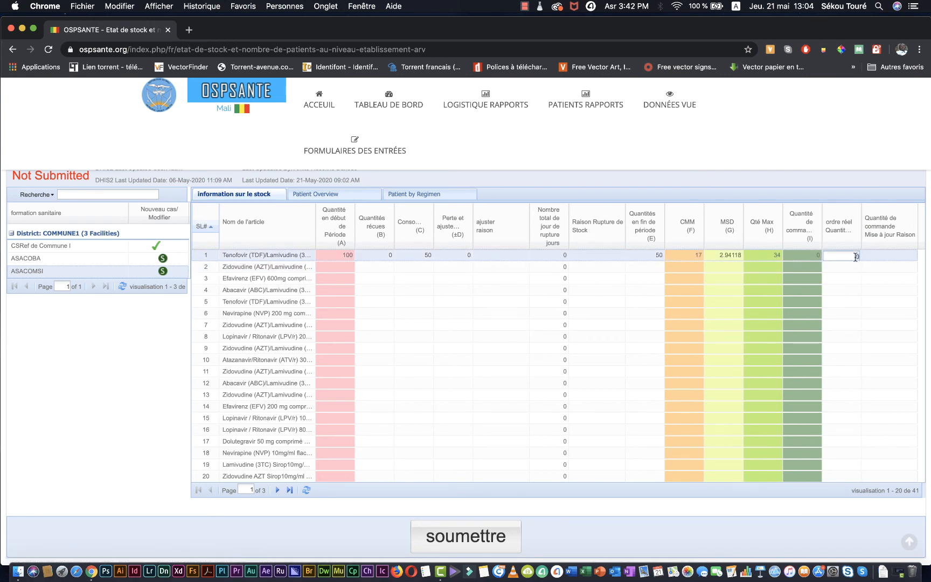
key("BackSpace")
type("1")
key("Return")
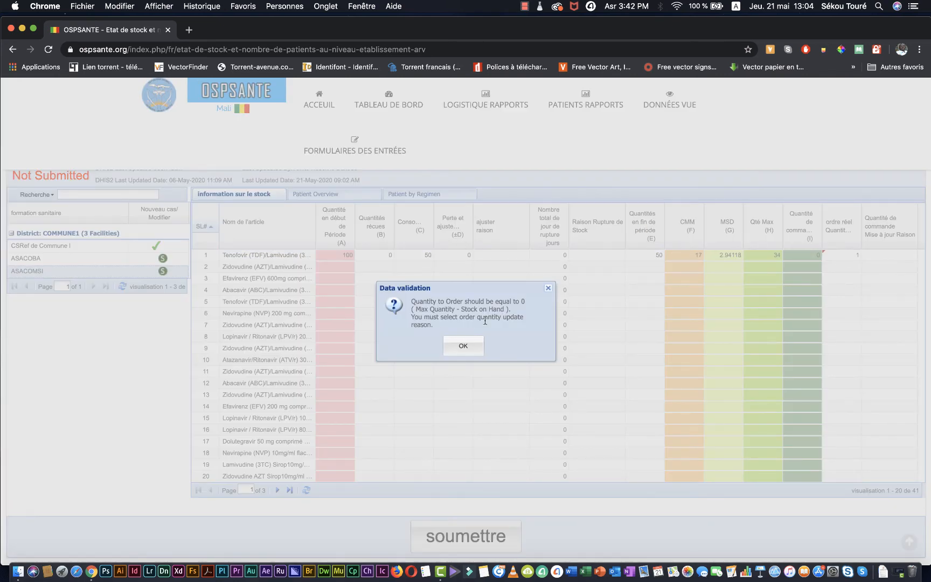
left_click(459, 344)
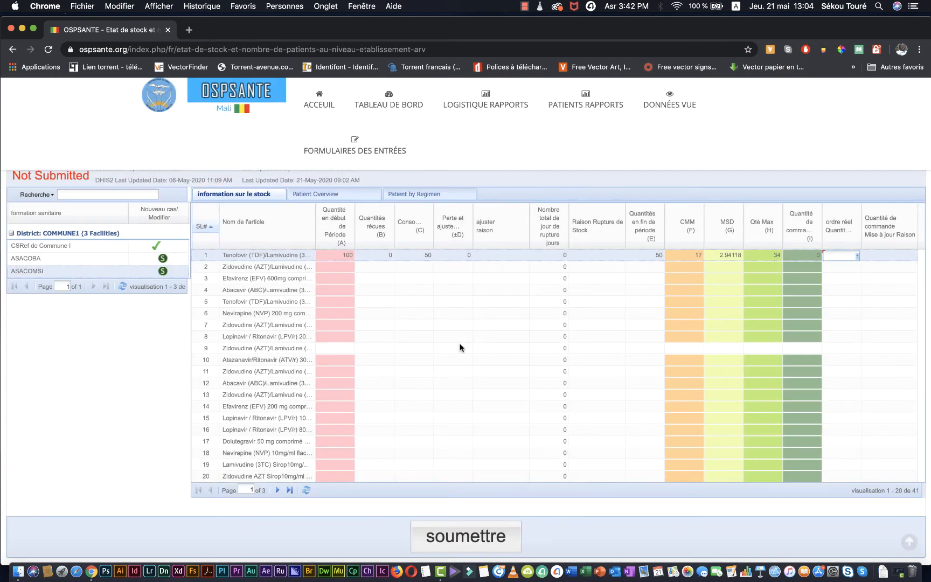
left_click(893, 254)
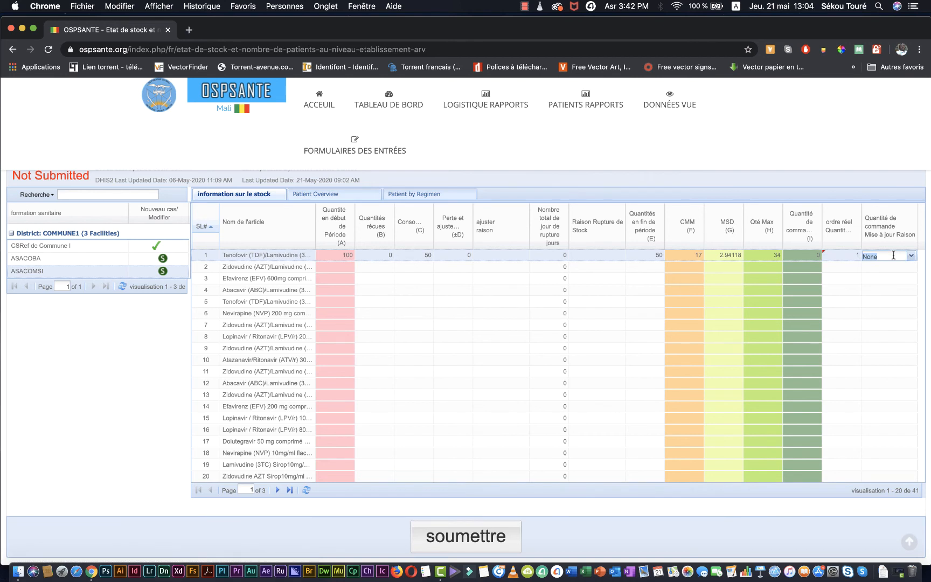
left_click(912, 257)
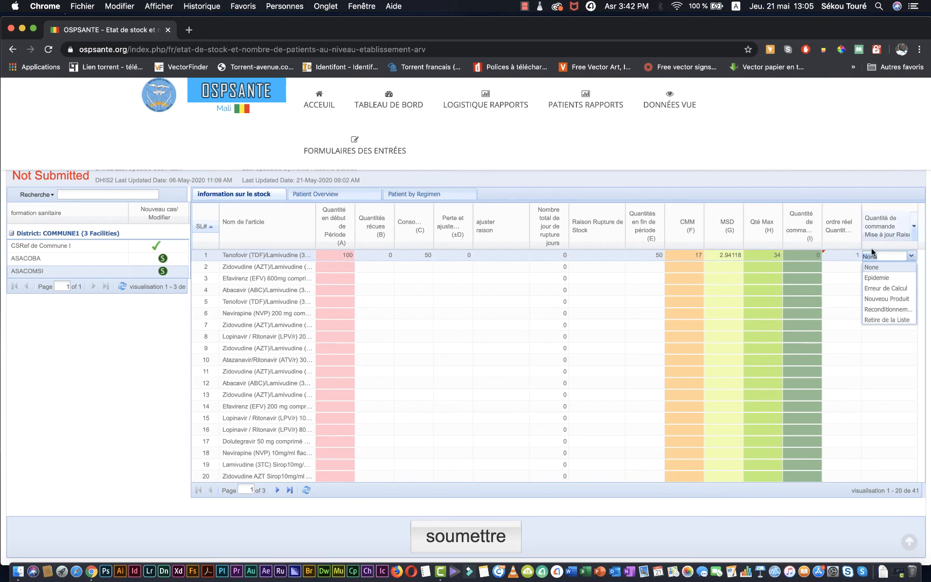
Set the first article's actual order quantity back to 0 without choosing an update reason
left_click(834, 255)
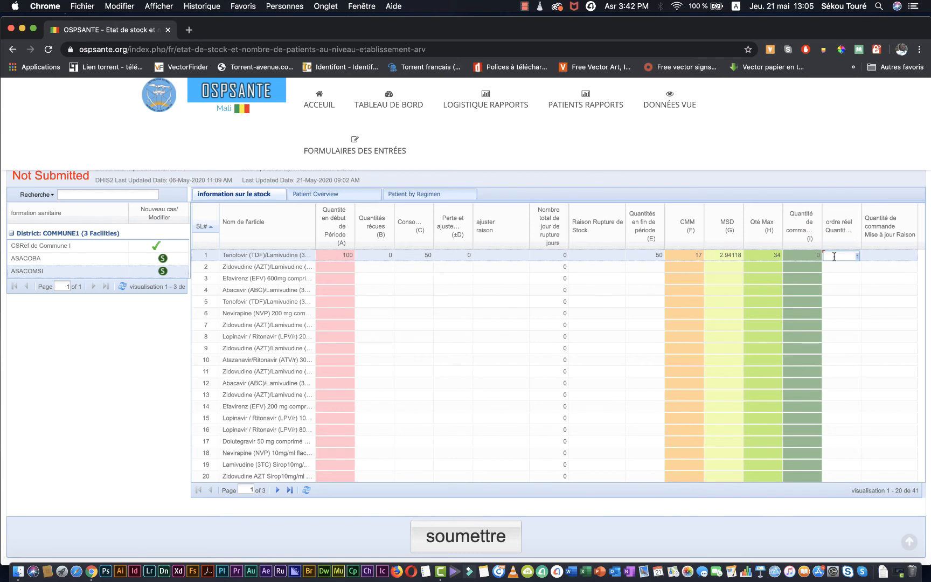
type("0")
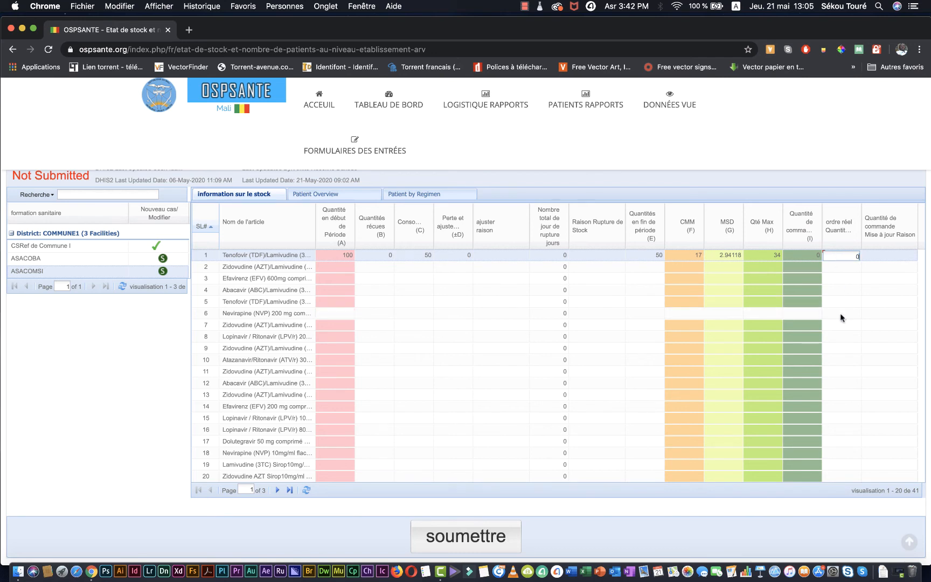
left_click(869, 323)
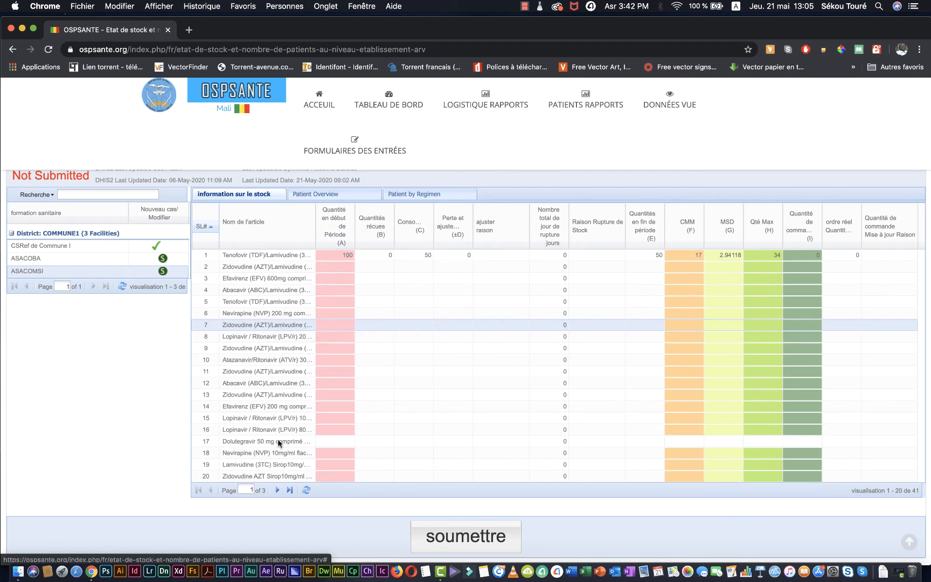
Advance through the article list to page 3 and submit the ASACOMSI stock report, confirming the submission
left_click(279, 491)
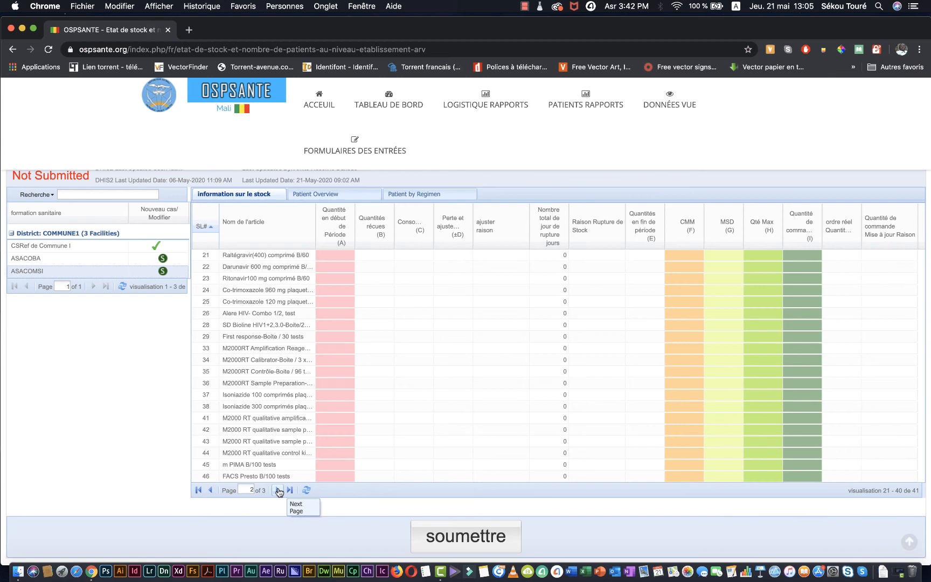
left_click(278, 490)
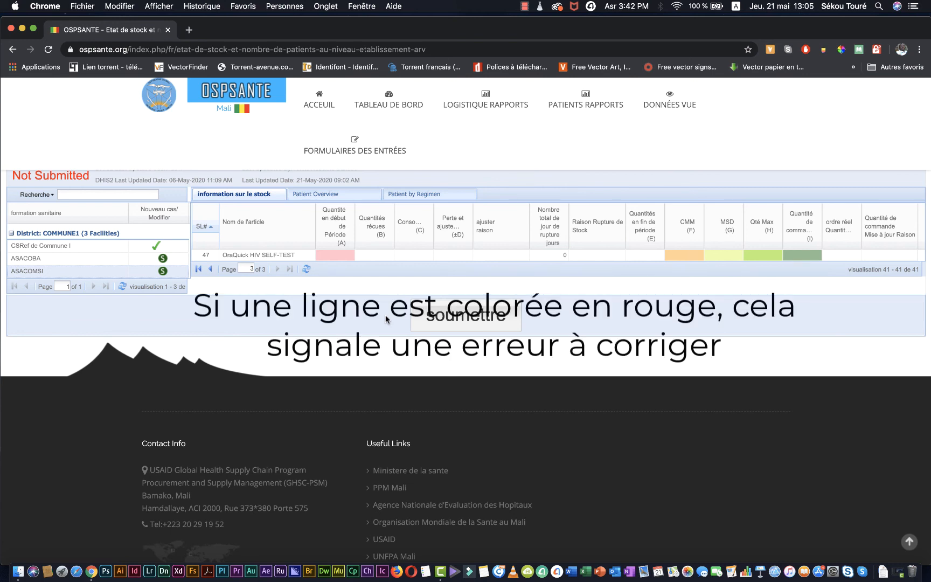
left_click(492, 318)
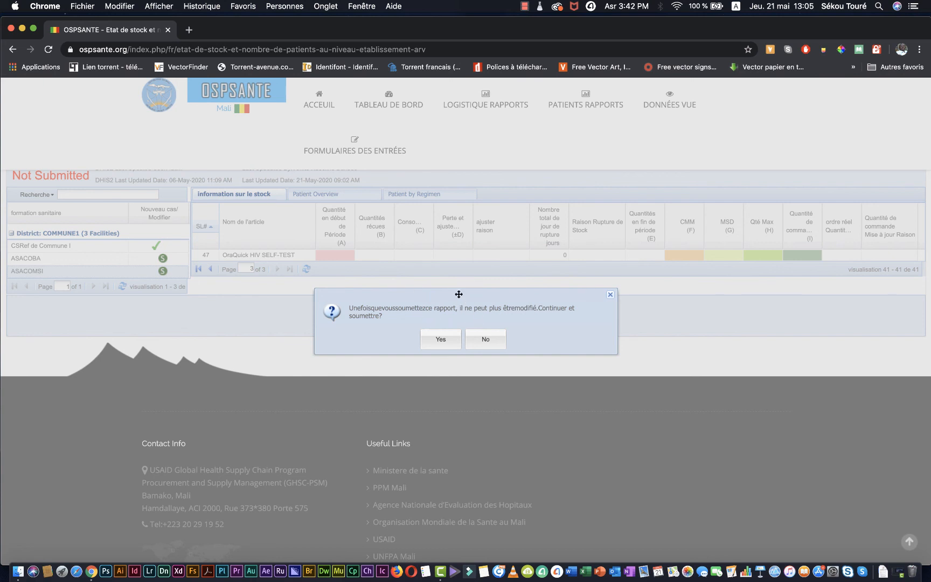
left_click(444, 338)
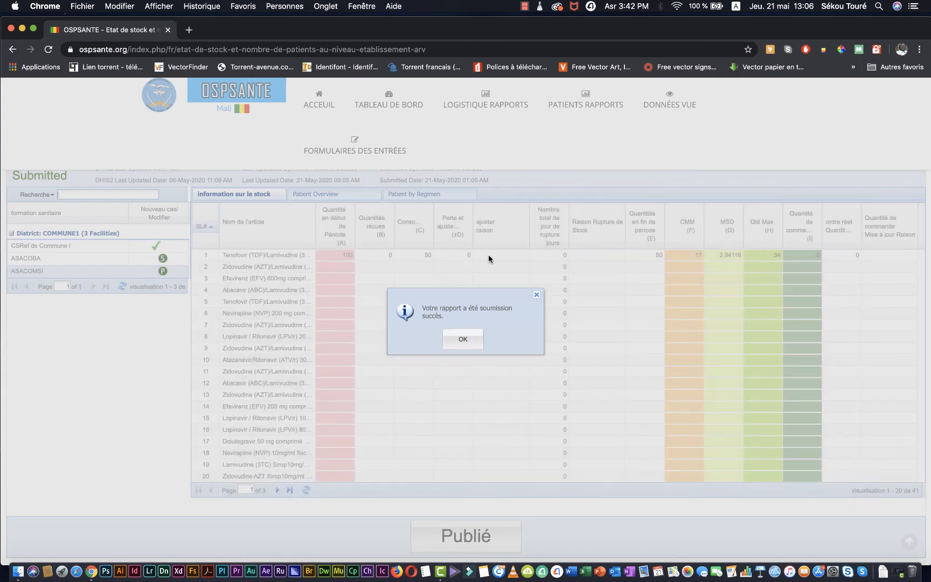
left_click(465, 339)
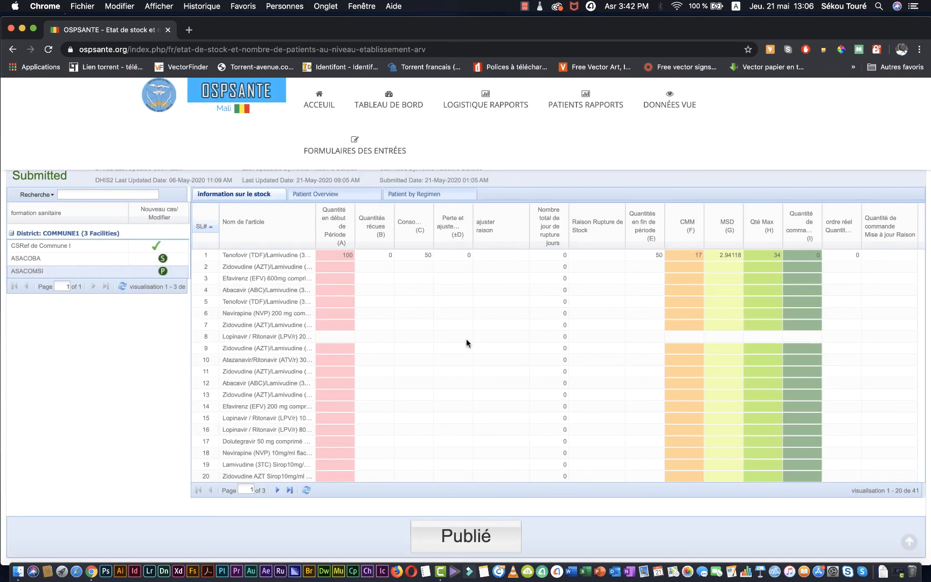